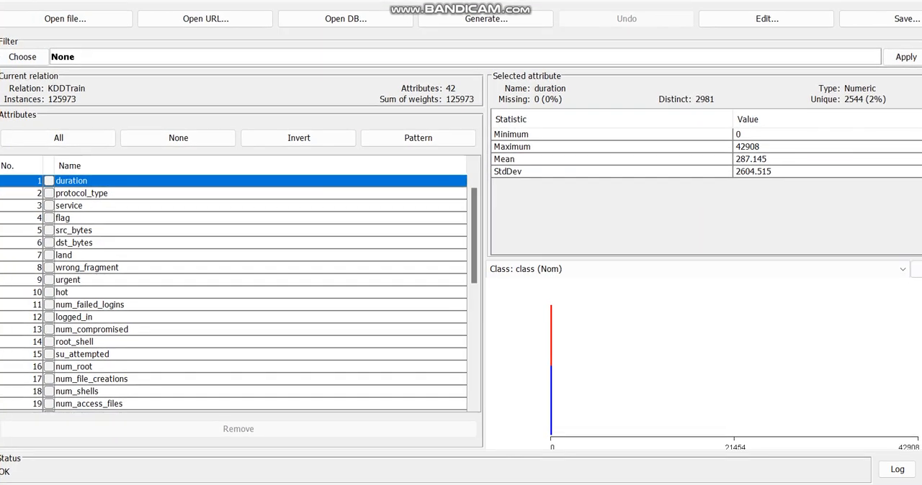
Apply the supervised AttributeSelection filter with its CfsSubsetEval evaluator and BestFirst search to the KDDTrain dataset.
{"action": "left_click", "coordinate": [22, 57]}
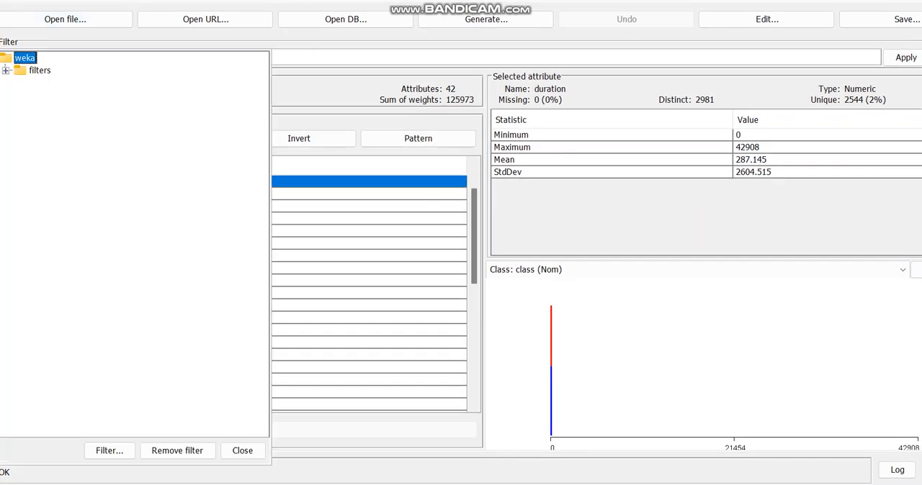
{"action": "left_click", "coordinate": [6, 70]}
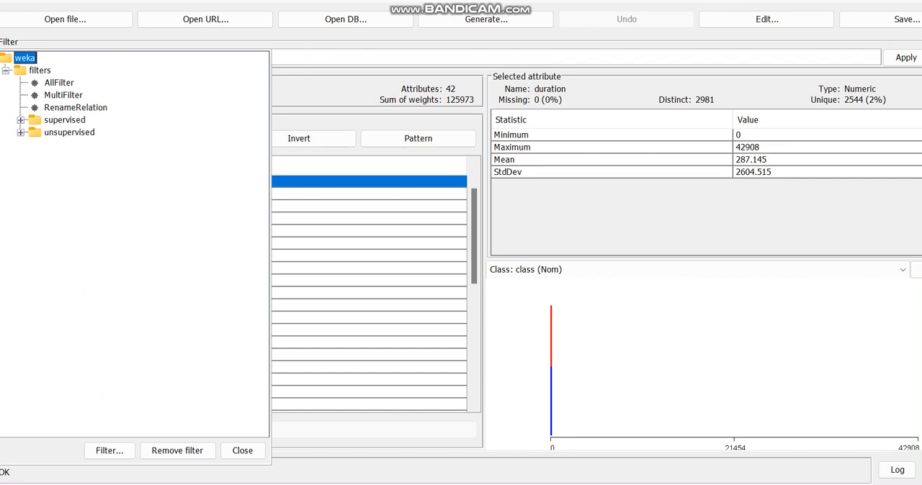
{"action": "left_click", "coordinate": [21, 121]}
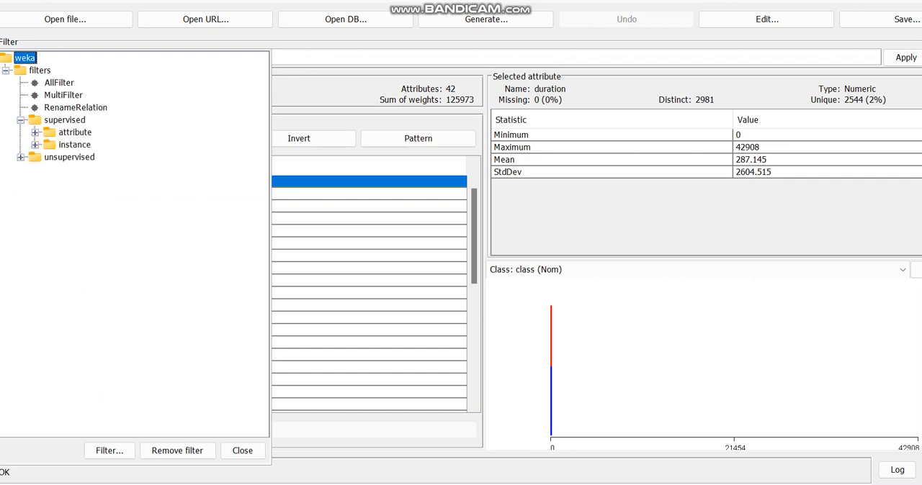
{"action": "left_click", "coordinate": [35, 133]}
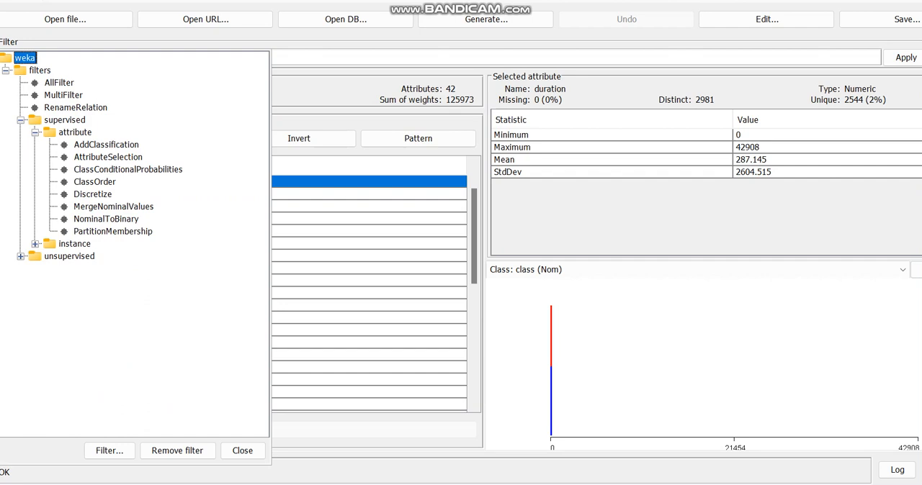
{"action": "left_click", "coordinate": [108, 157]}
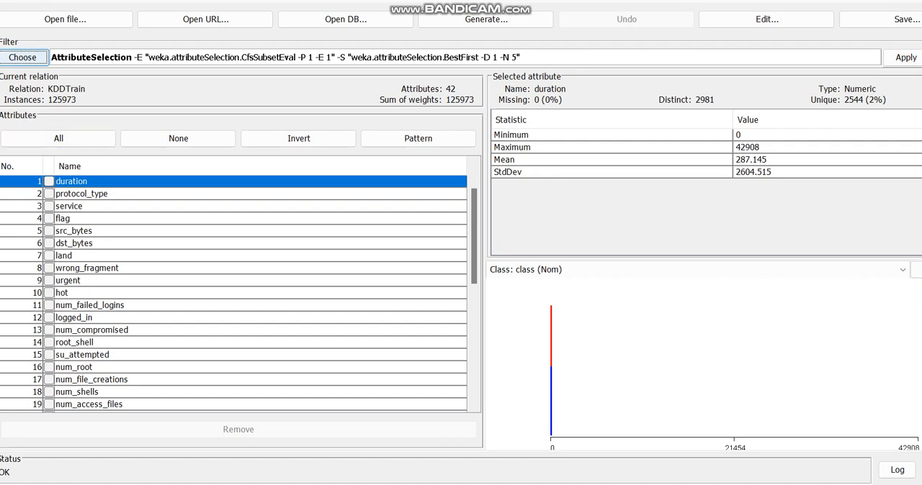
{"action": "left_click", "coordinate": [906, 57]}
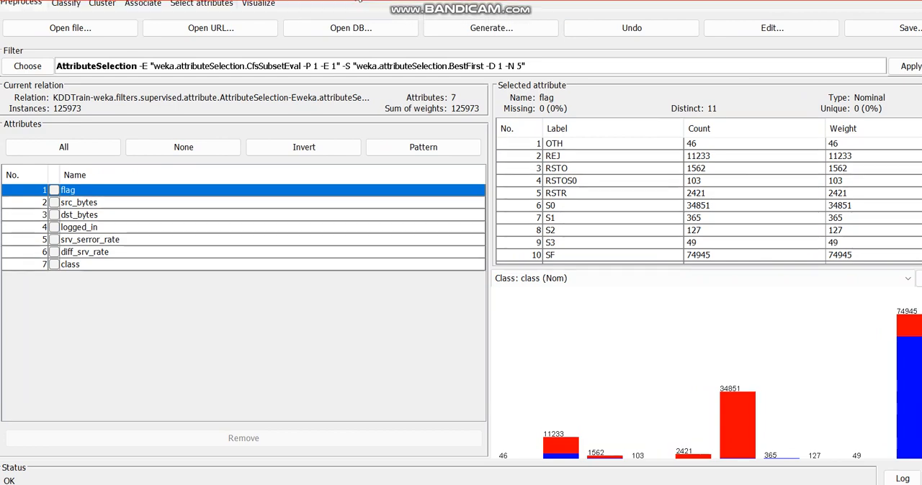
Switch to classification and select DecisionTable from the rules classifiers.
{"action": "left_click", "coordinate": [66, 6]}
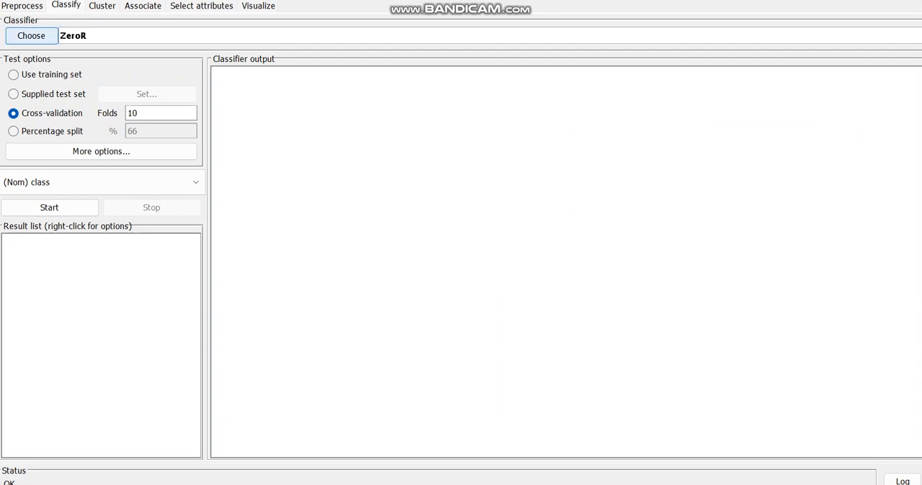
{"action": "left_click", "coordinate": [31, 36]}
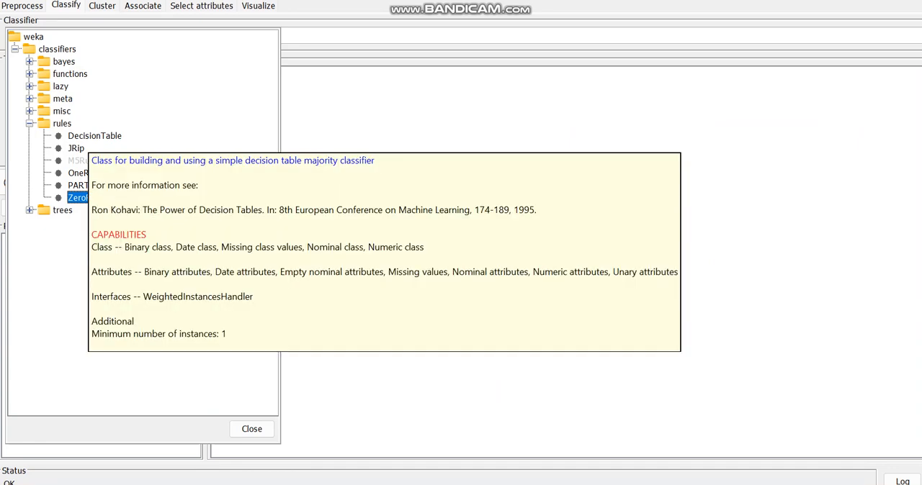
{"action": "left_click", "coordinate": [94, 136]}
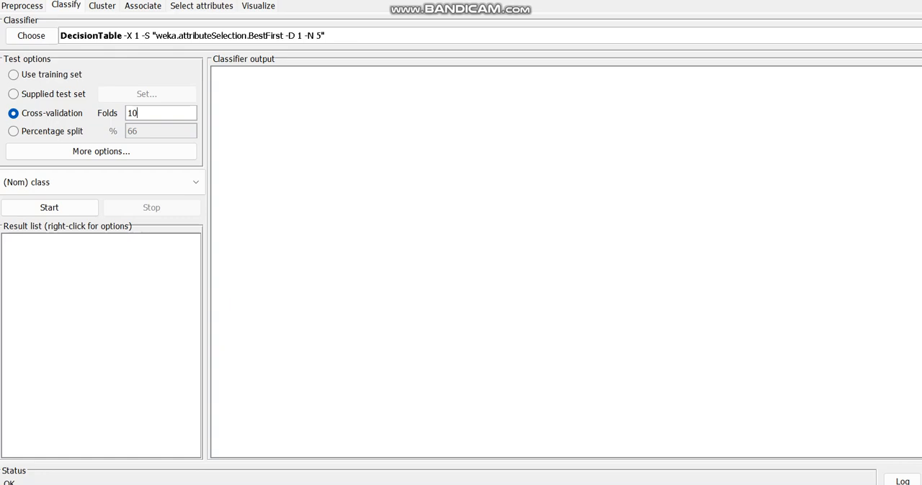
Set cross-validation to 2 folds and run the DecisionTable classifier on the reduced dataset.
{"action": "key", "text": "BackSpace"}
{"action": "key", "text": "BackSpace"}
{"action": "type", "text": "2"}
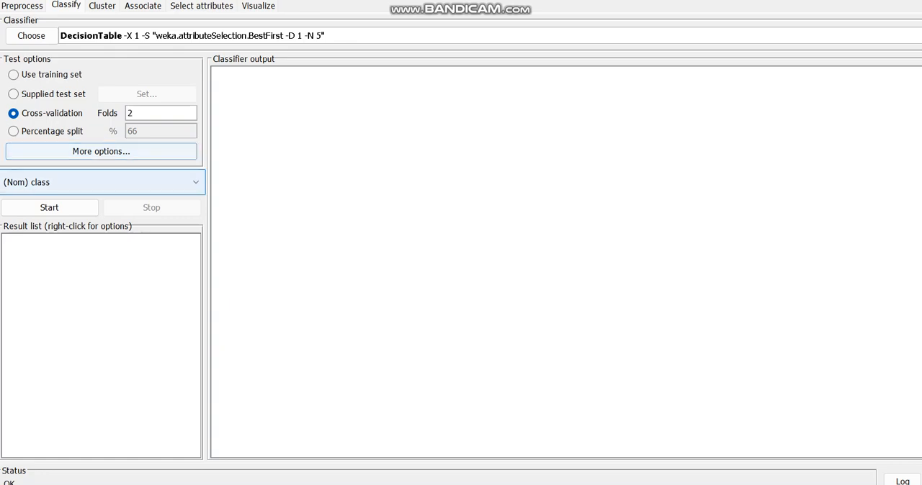
{"action": "left_click", "coordinate": [48, 207]}
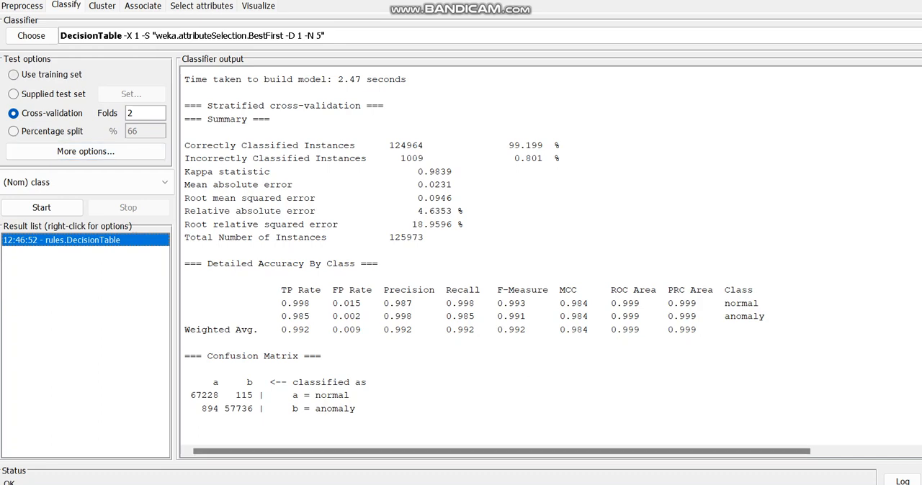
Change cross-validation to 3 folds and run the DecisionTable classifier again.
{"action": "key", "text": "BackSpace"}
{"action": "type", "text": "3"}
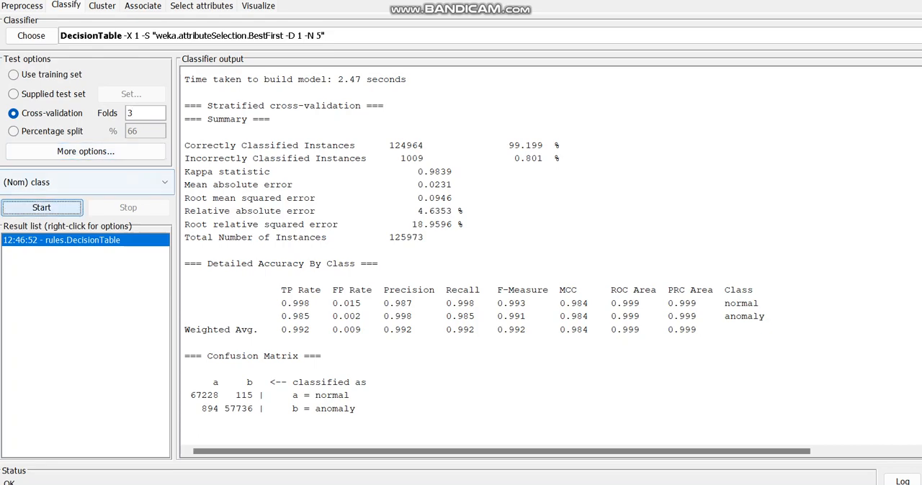
{"action": "left_click", "coordinate": [42, 207]}
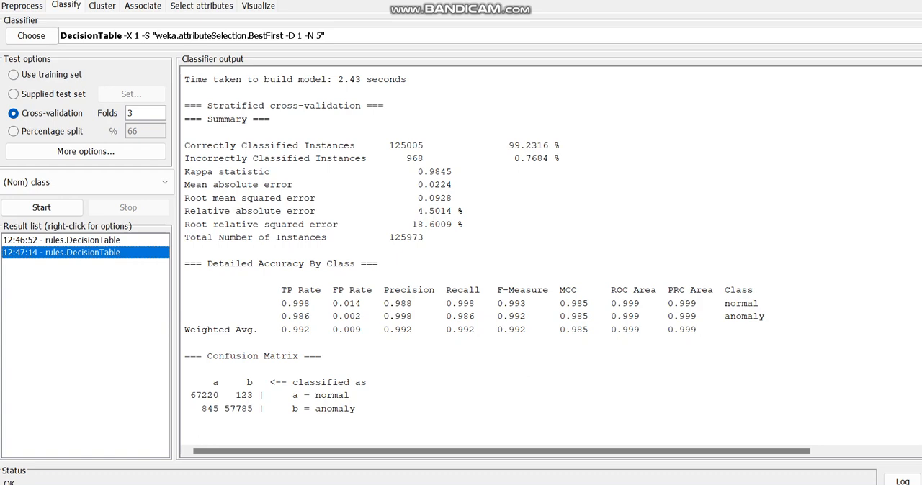
Examine the 3-fold run's model details, summary, per-class accuracy and confusion matrix, and check the classifier evaluation options without changing them.
{"action": "scroll", "coordinate": [475, 252], "scroll_direction": "up", "scroll_amount": 2}
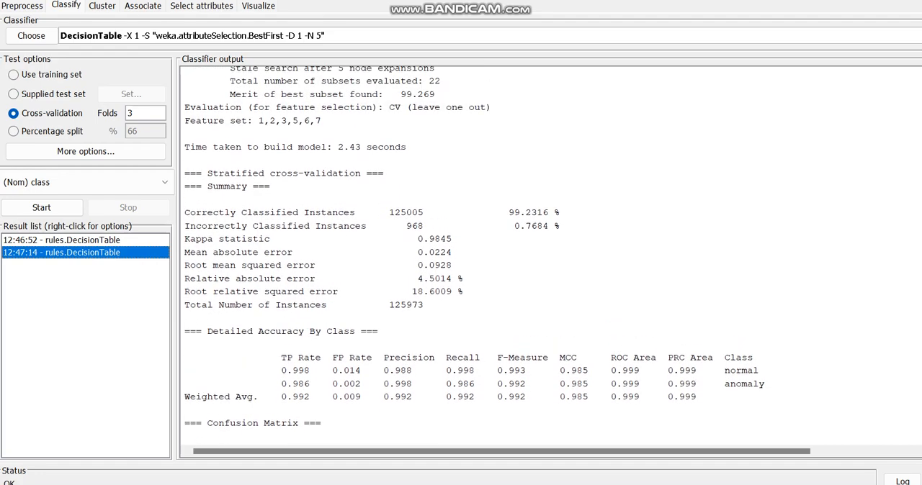
{"action": "scroll", "coordinate": [475, 252], "scroll_direction": "up", "scroll_amount": 2}
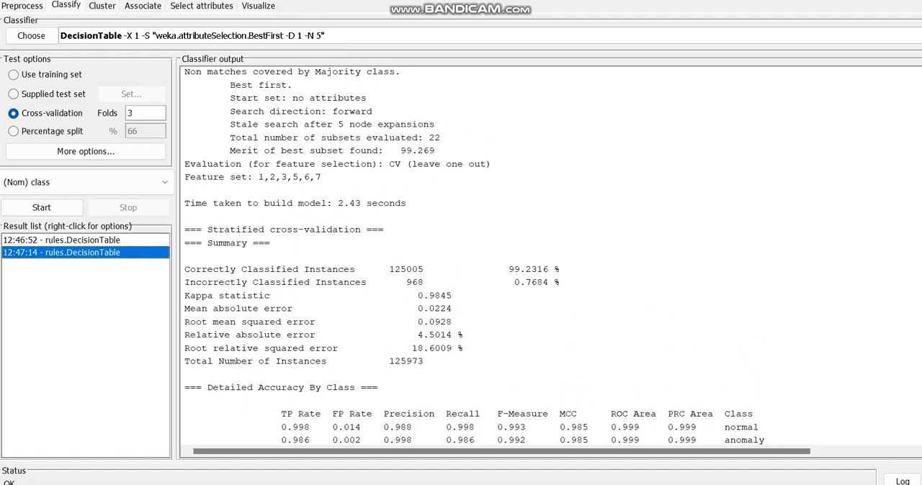
{"action": "scroll", "coordinate": [475, 253], "scroll_direction": "down", "scroll_amount": 1}
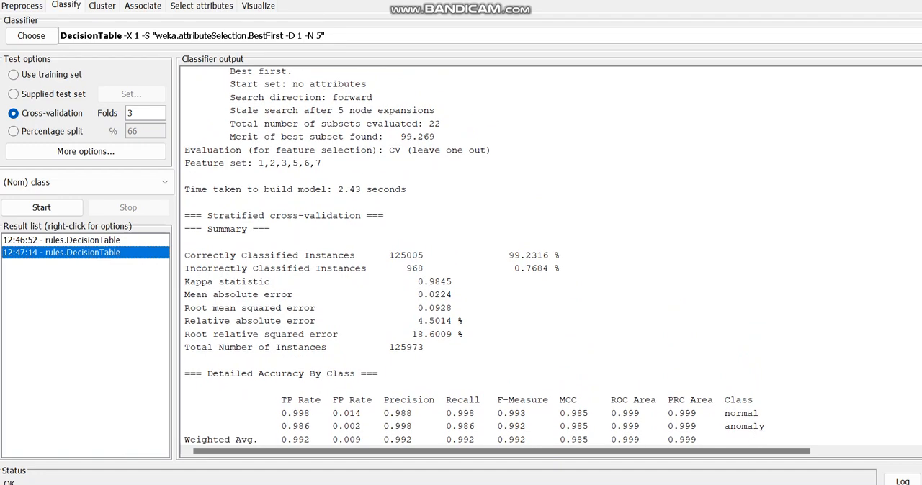
{"action": "scroll", "coordinate": [476, 252], "scroll_direction": "down", "scroll_amount": 1}
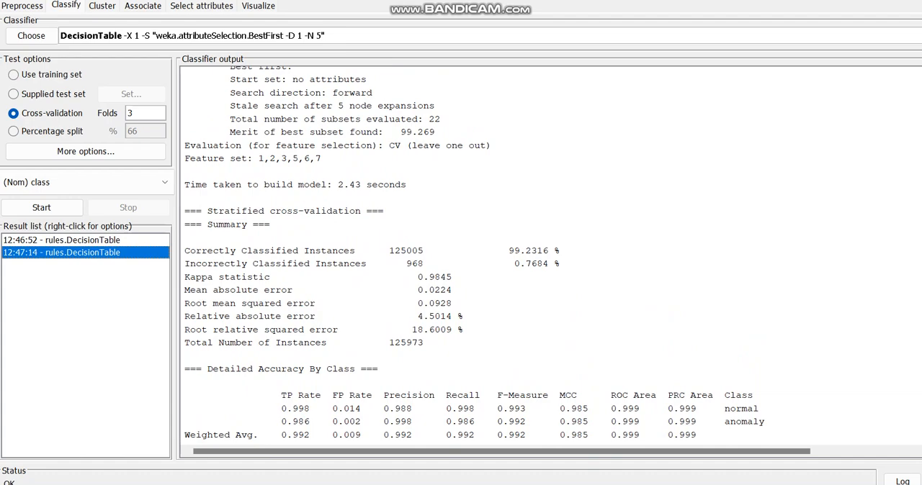
{"action": "left_click", "coordinate": [85, 152]}
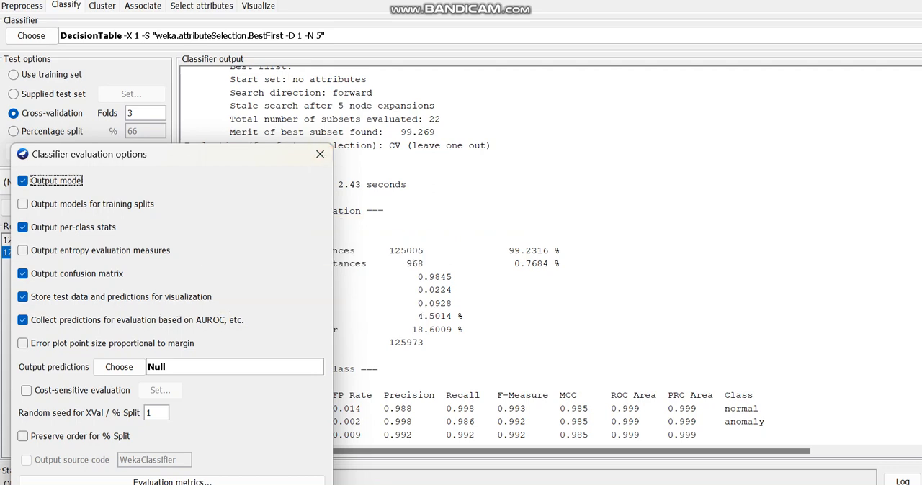
{"action": "left_click", "coordinate": [157, 413]}
{"action": "left_click", "coordinate": [320, 154]}
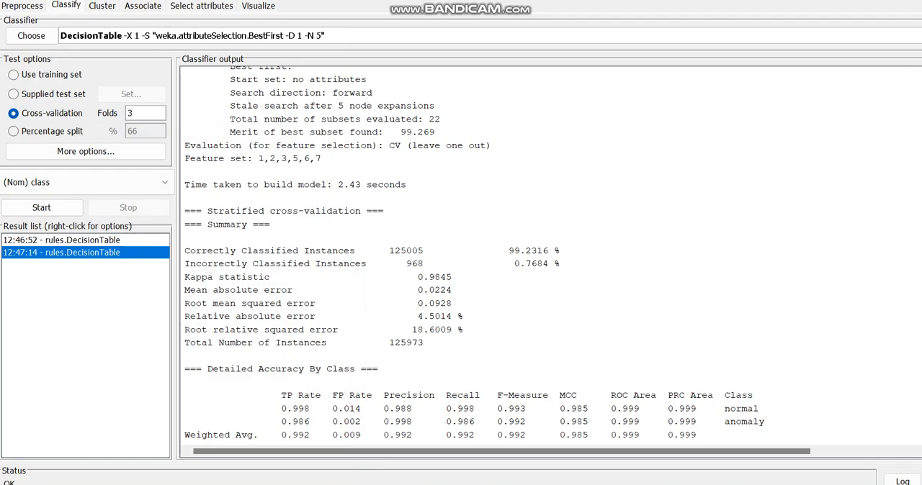
{"action": "scroll", "coordinate": [475, 253], "scroll_direction": "down", "scroll_amount": 1}
{"action": "scroll", "coordinate": [474, 254], "scroll_direction": "down", "scroll_amount": 6}
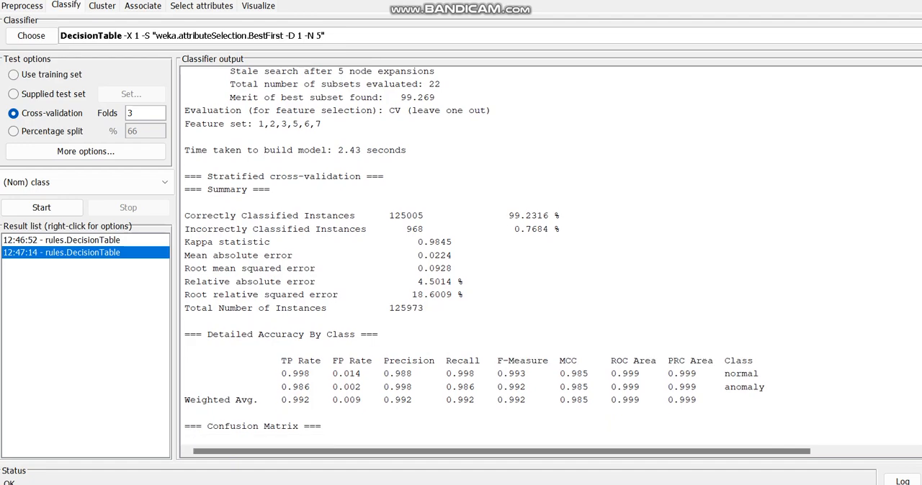
{"action": "scroll", "coordinate": [474, 254], "scroll_direction": "up", "scroll_amount": 5}
{"action": "scroll", "coordinate": [475, 254], "scroll_direction": "down", "scroll_amount": 1}
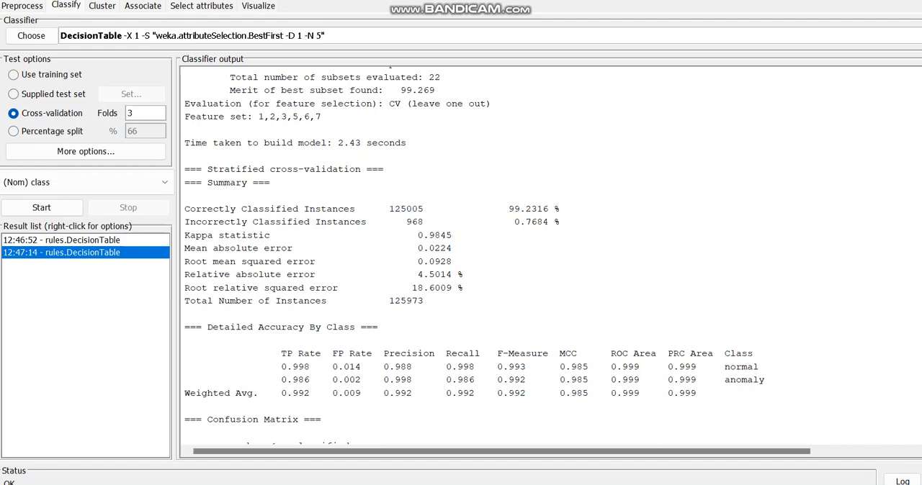
{"action": "scroll", "coordinate": [473, 250], "scroll_direction": "down", "scroll_amount": 3}
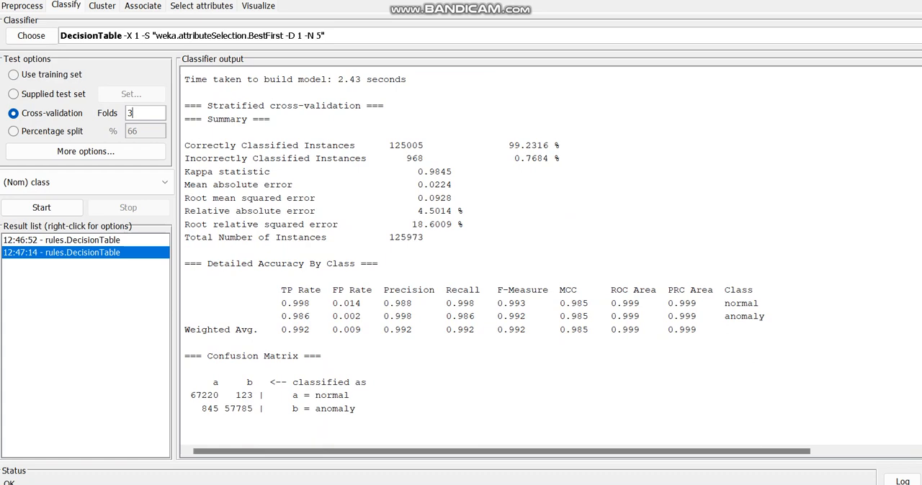
Set cross-validation to 5 folds and start another DecisionTable run.
{"action": "key", "text": "BackSpace"}
{"action": "type", "text": "5"}
{"action": "key", "text": "Tab"}
{"action": "key", "text": "Tab"}
{"action": "key", "text": "Tab"}
{"action": "key", "text": "space"}
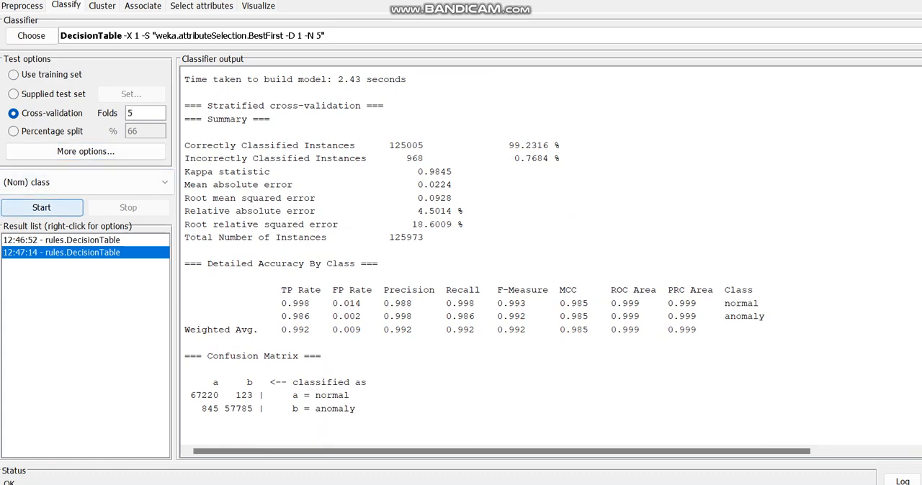